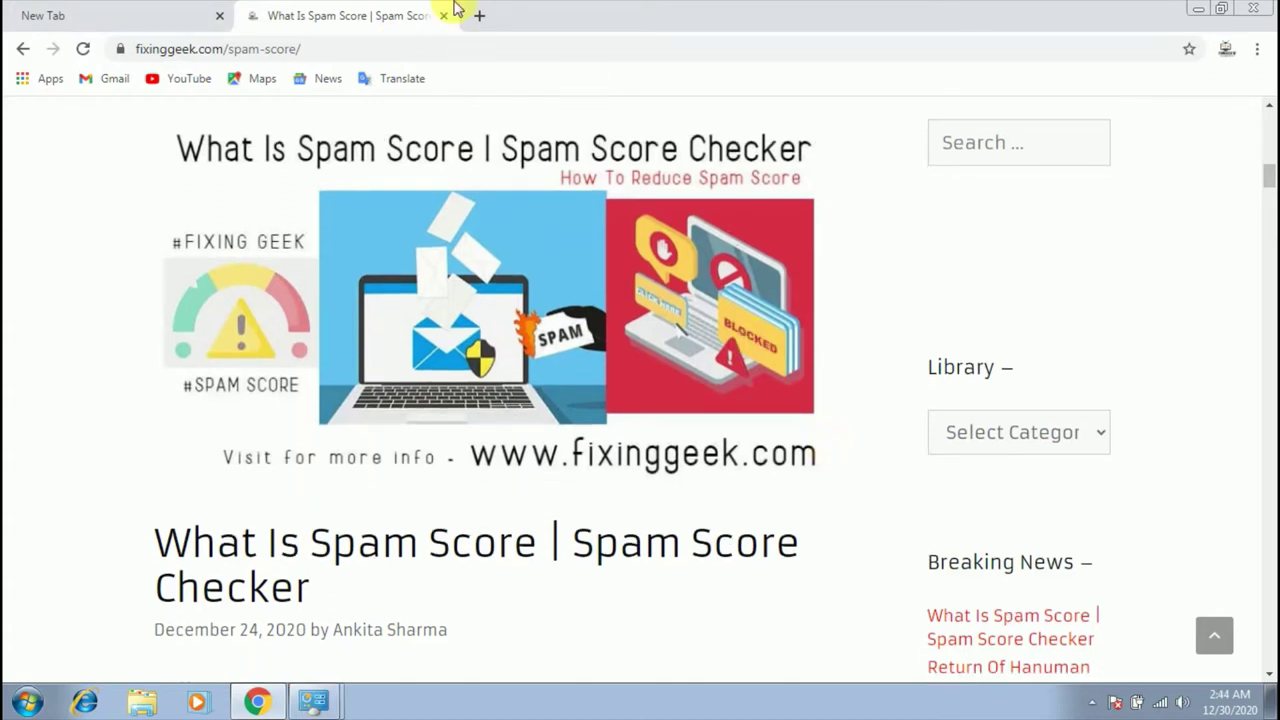
Load moz.com in a new Chrome tab
{"action": "left_click", "coordinate": [480, 17]}
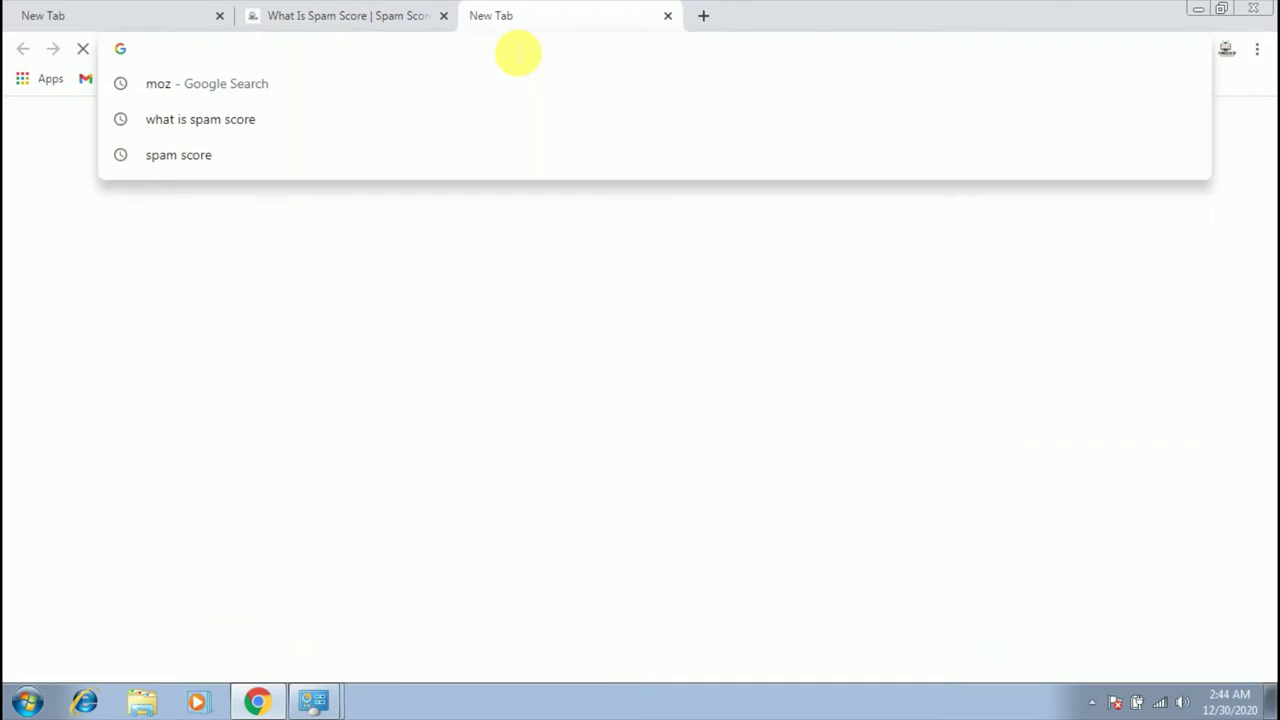
{"action": "type", "text": "moz.com"}
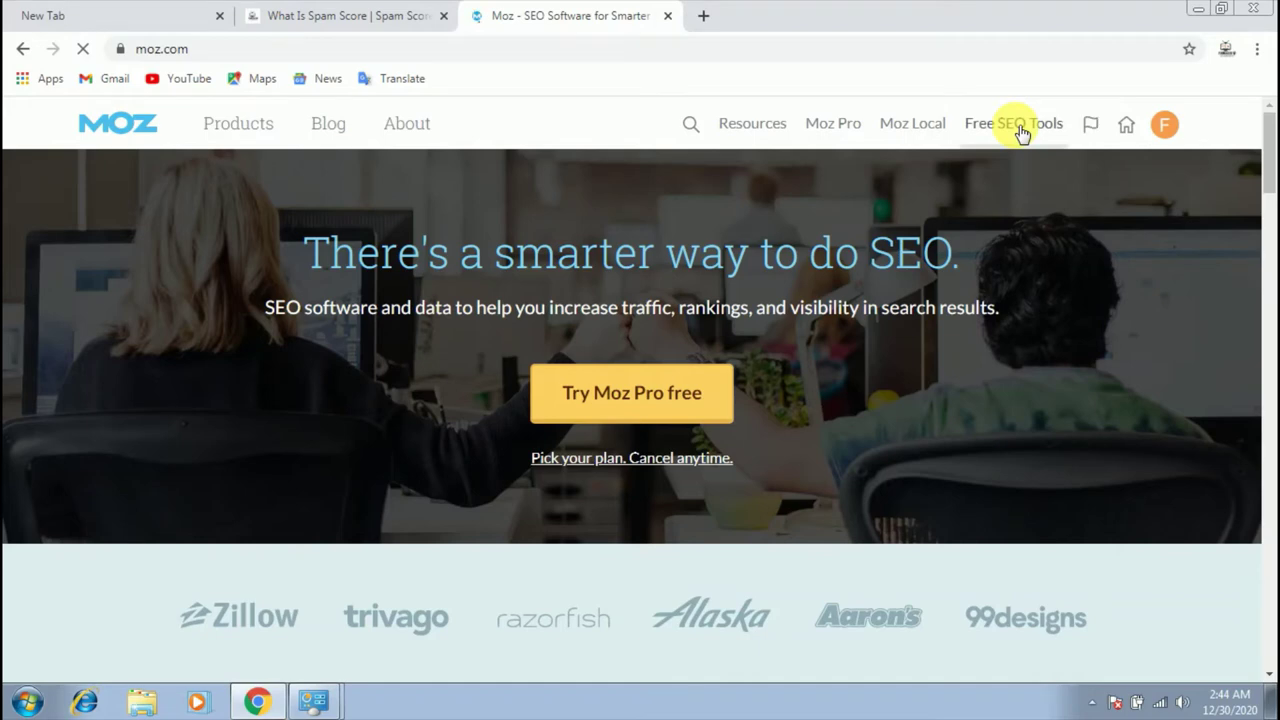
Go to Link Explorer from Moz's Free SEO Tools menu
{"action": "left_click", "coordinate": [1020, 130]}
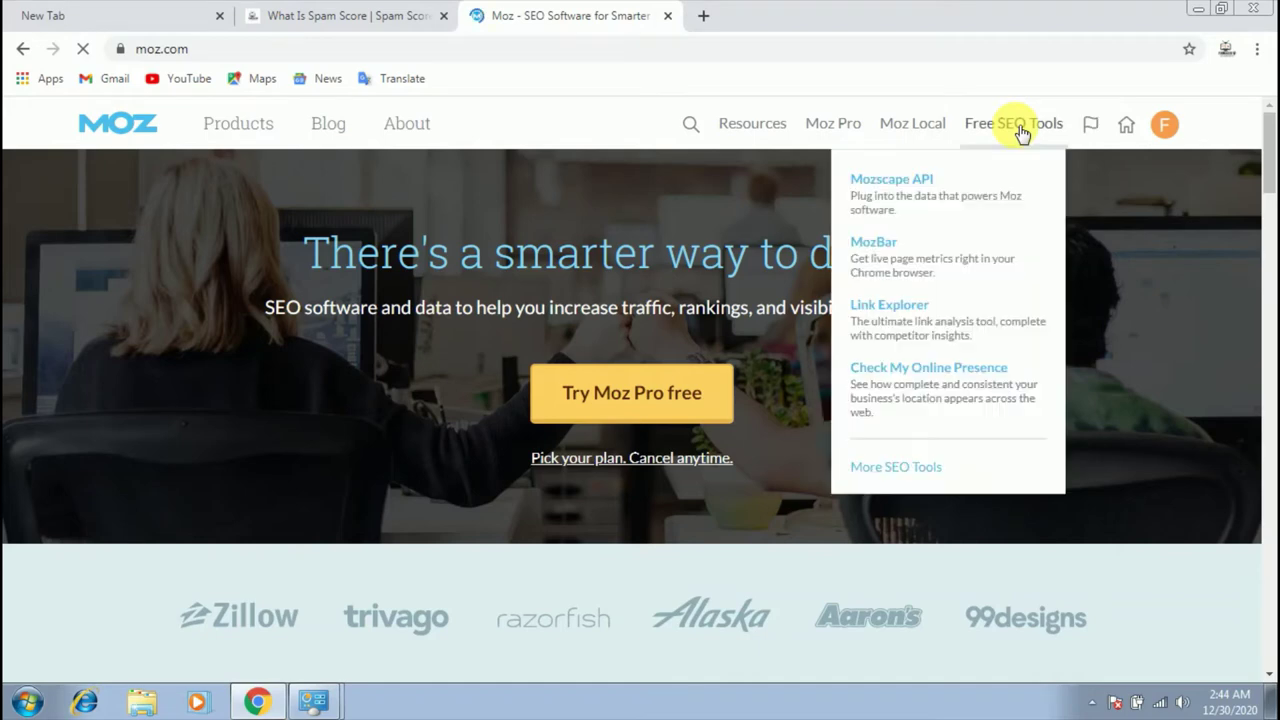
{"action": "left_click", "coordinate": [903, 305]}
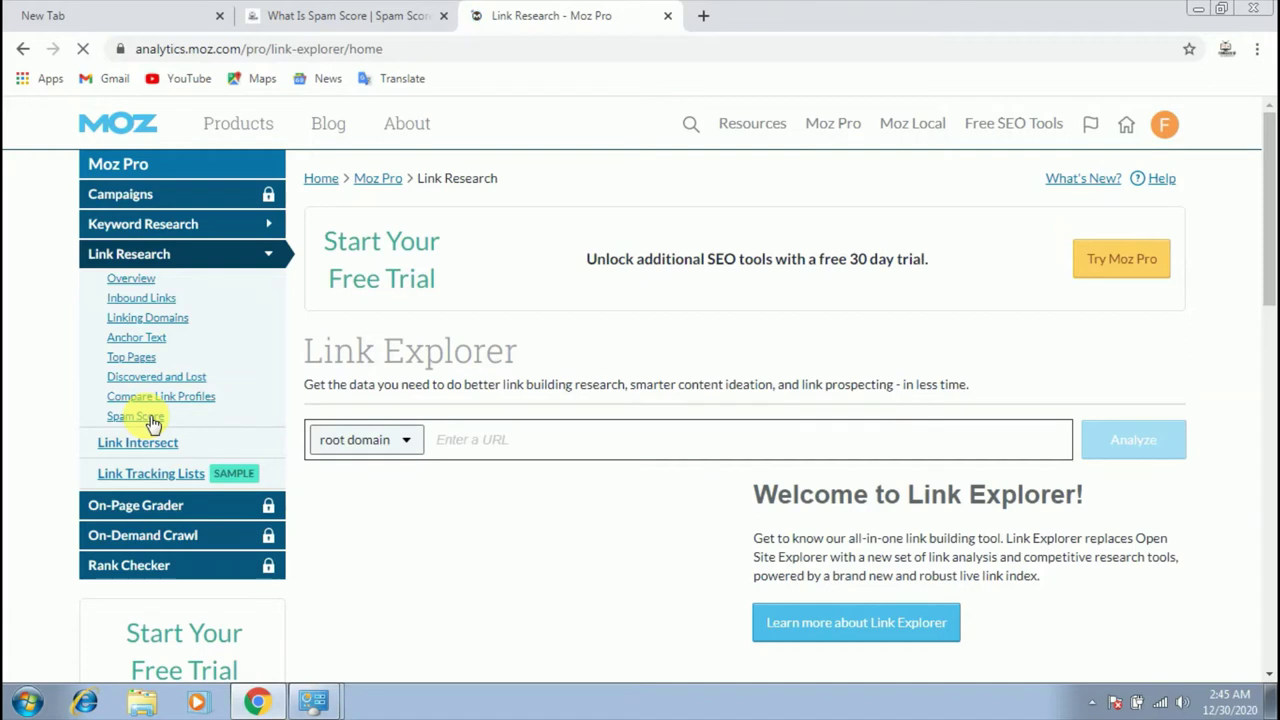
Analyze facebook.com on Link Explorer's Spam Score page
{"action": "left_click", "coordinate": [135, 416]}
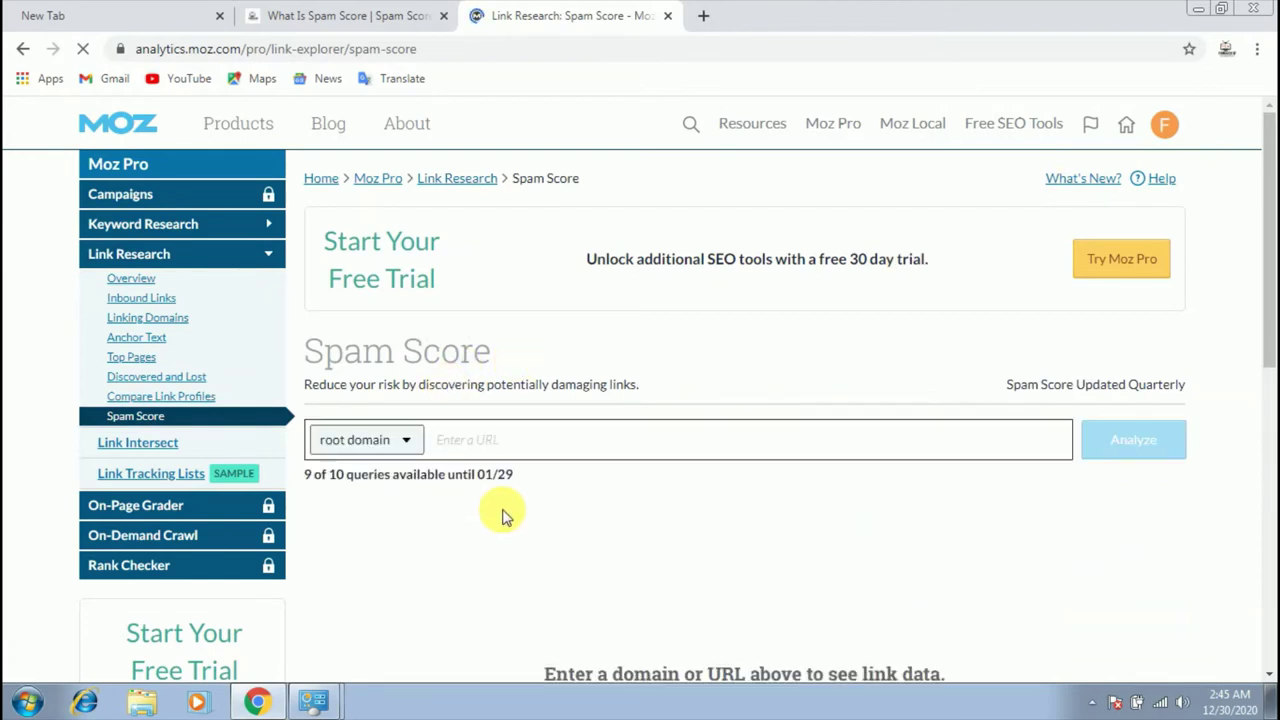
{"action": "left_click", "coordinate": [466, 440]}
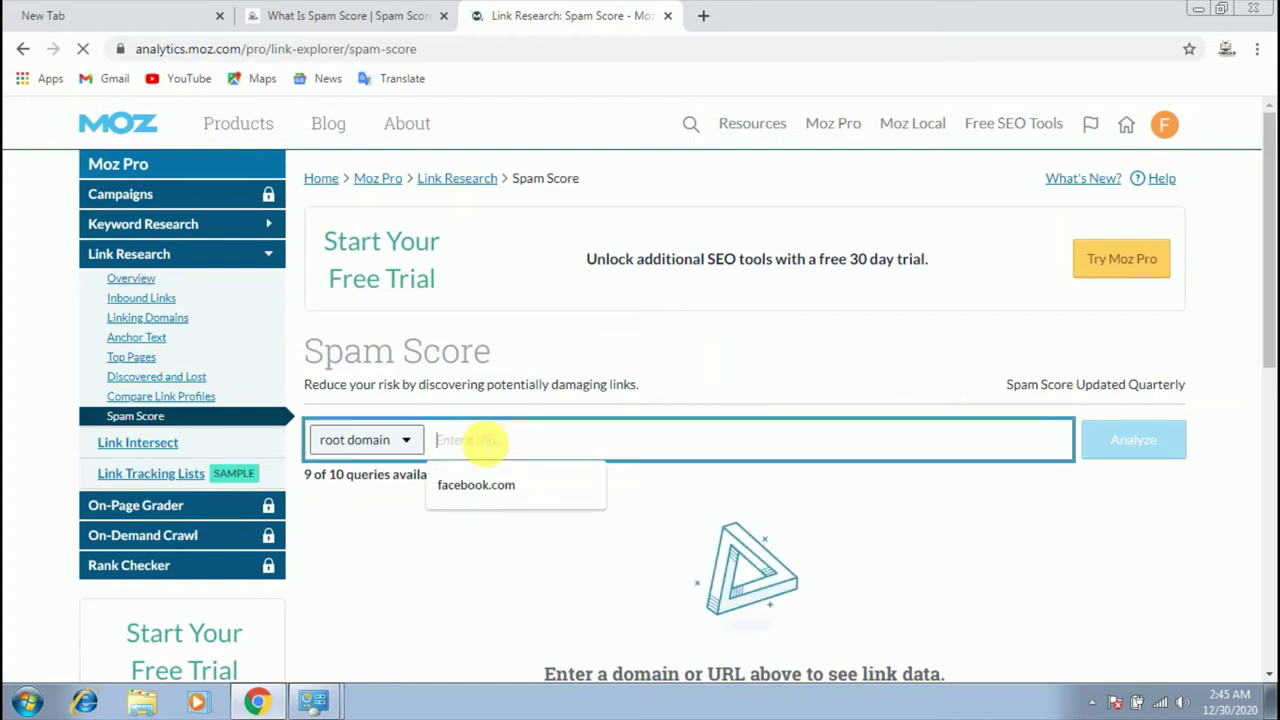
{"action": "left_click", "coordinate": [474, 485]}
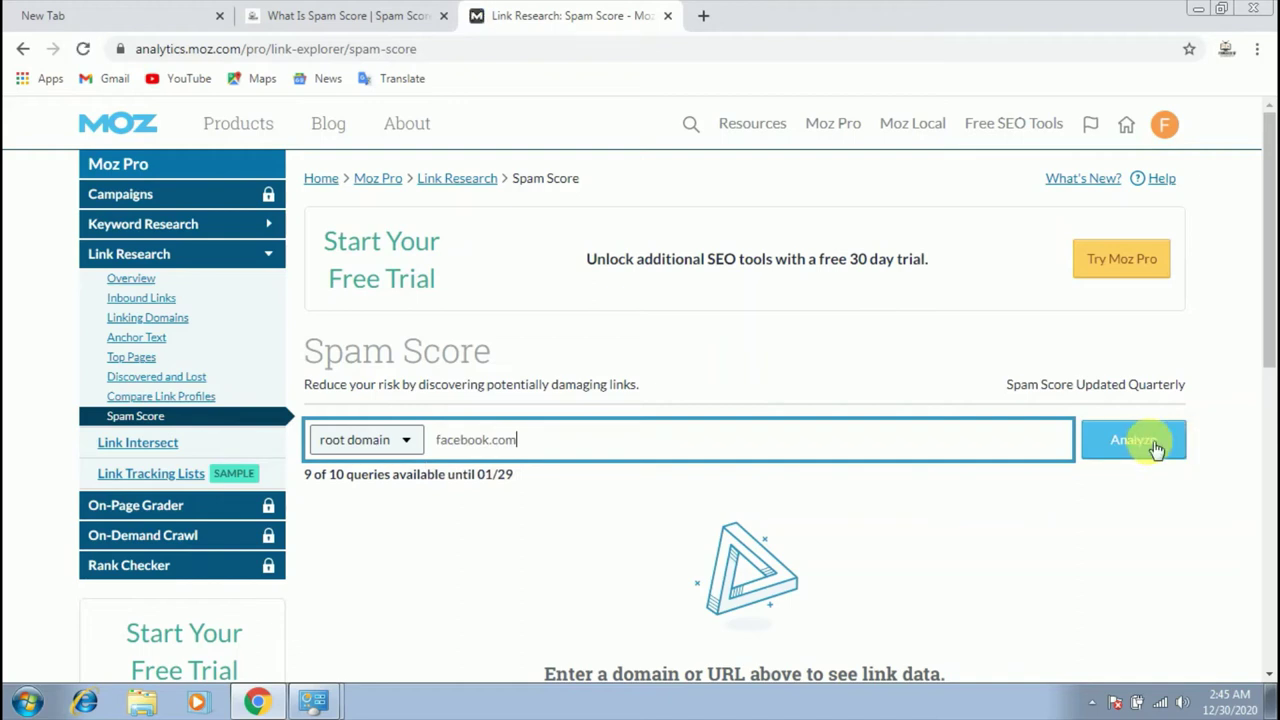
{"action": "left_click", "coordinate": [1154, 449]}
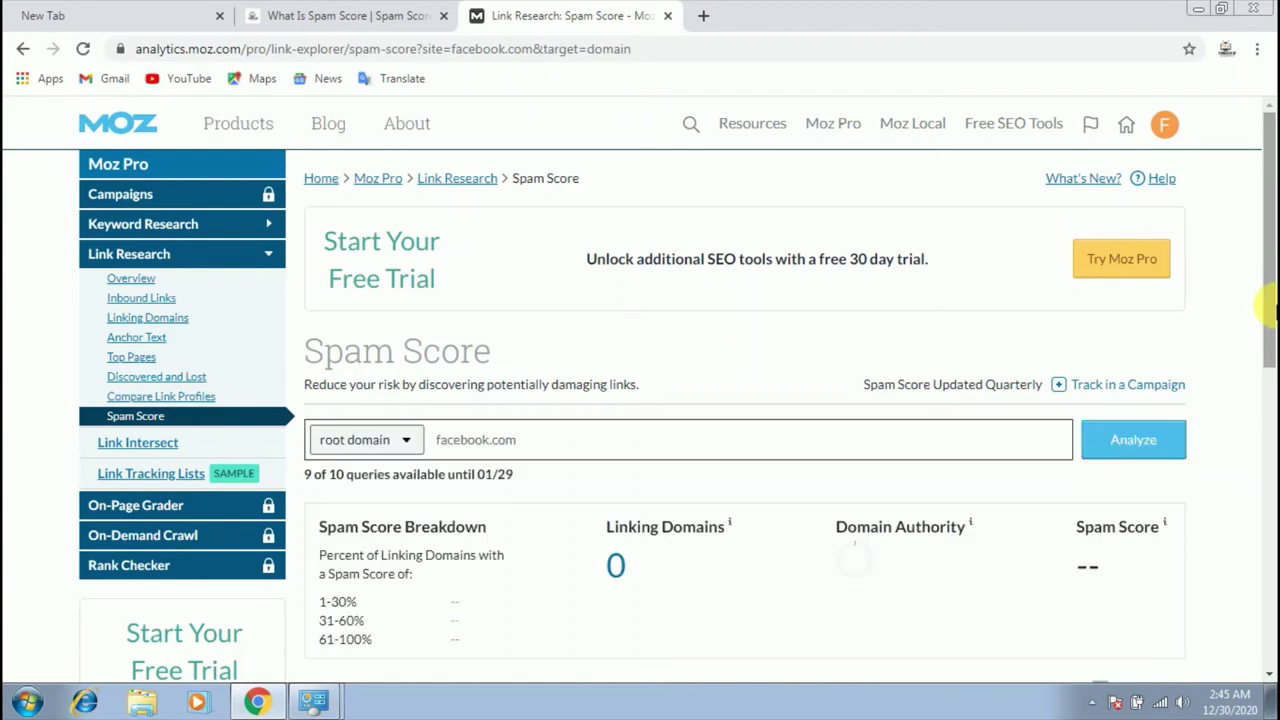
Review facebook.com's results: 1% Spam Score, Domain Authority 96, 46.1m linking domains
{"action": "left_click_drag", "start_coordinate": [1268, 310], "coordinate": [1268, 385]}
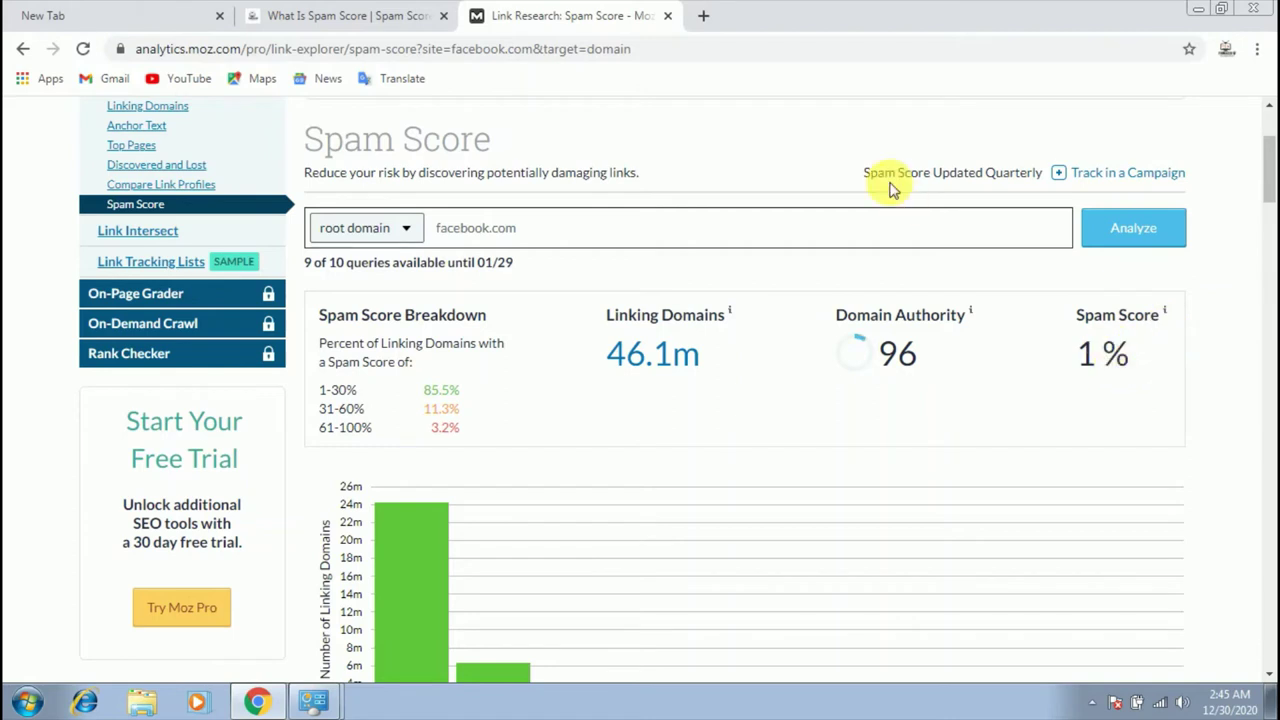
{"action": "left_click_drag", "start_coordinate": [1268, 170], "coordinate": [1268, 112]}
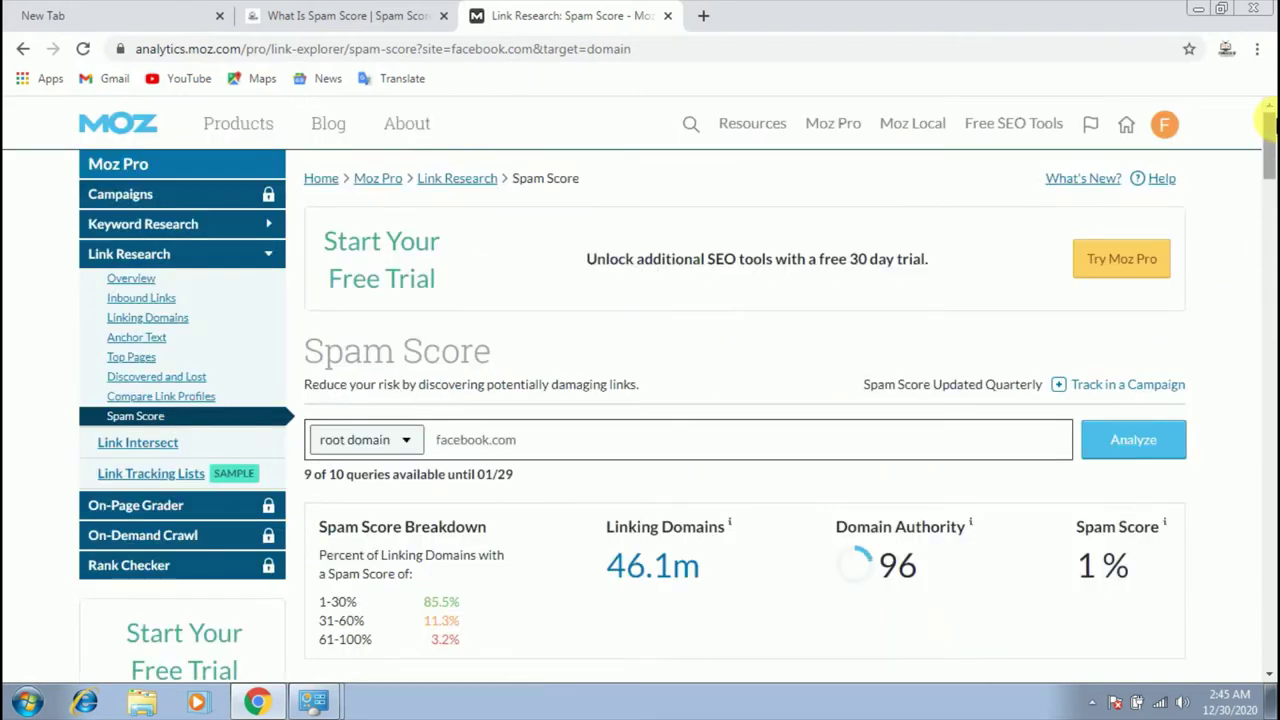
{"action": "left_click", "coordinate": [1020, 135]}
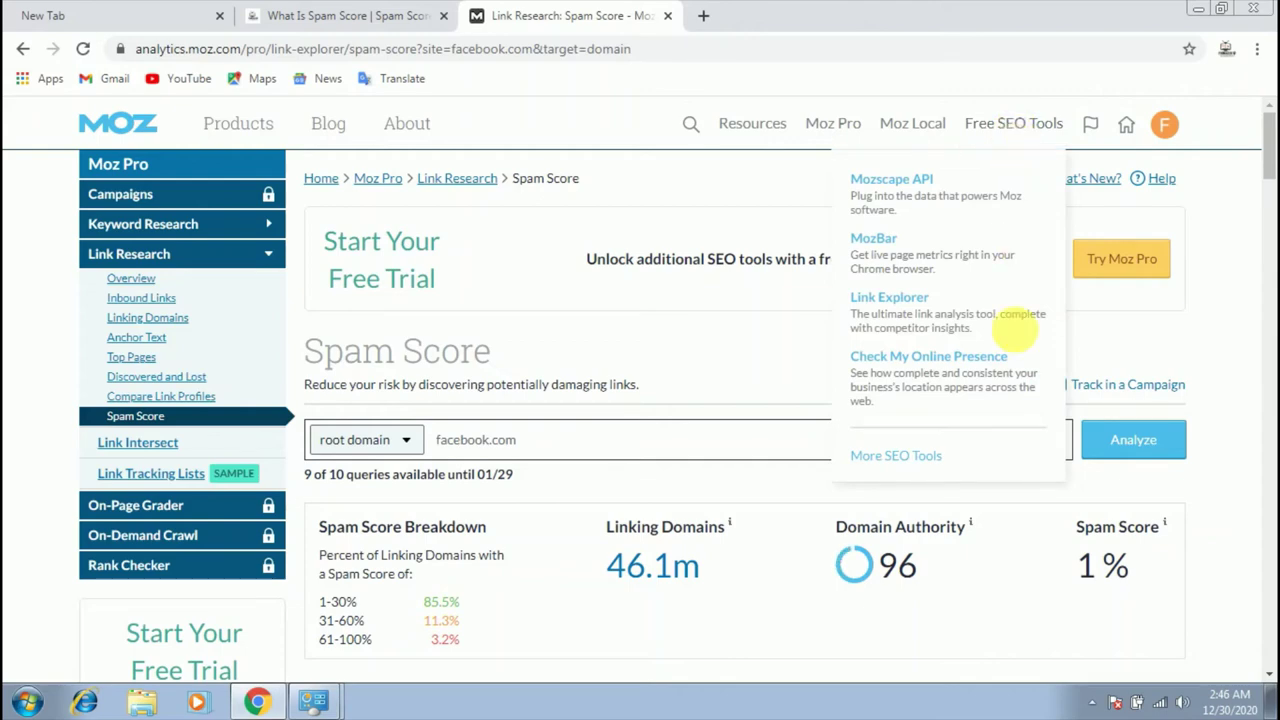
Analyze facebook.com in Free Domain SEO Analysis: DA 96, 31.8m ranking keywords, 1% Spam Score
{"action": "left_click", "coordinate": [920, 458]}
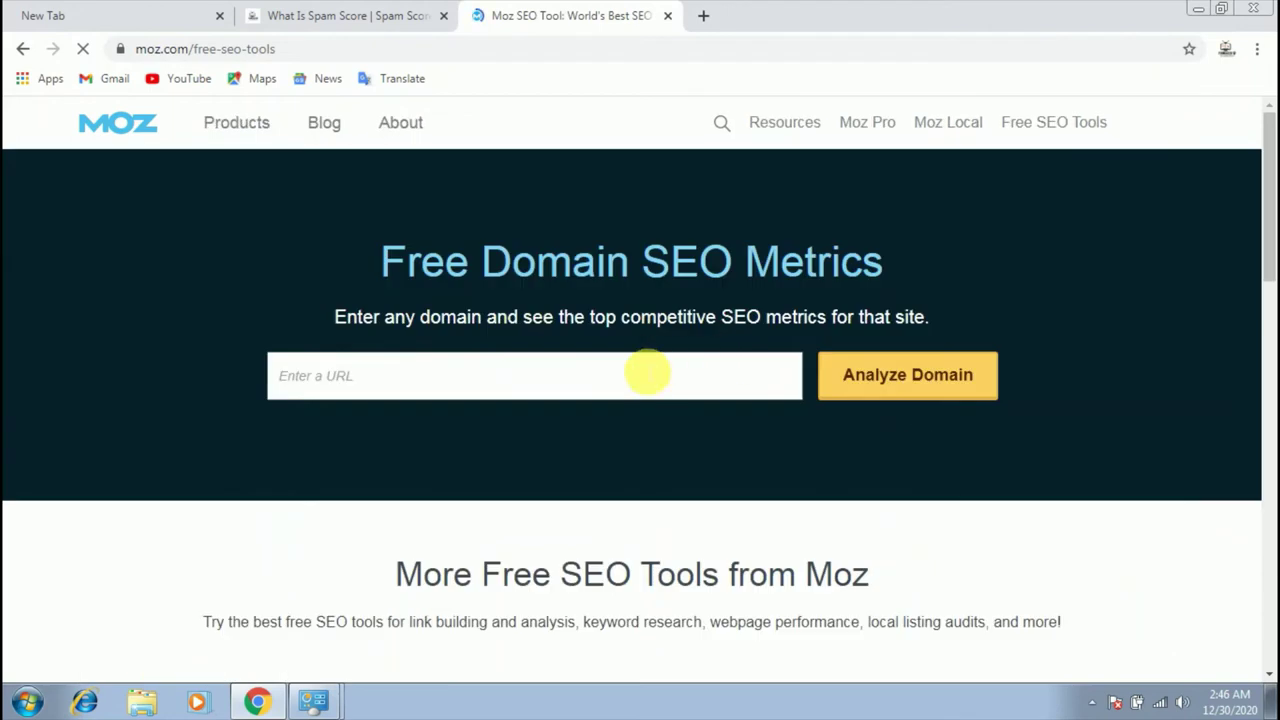
{"action": "left_click", "coordinate": [648, 373]}
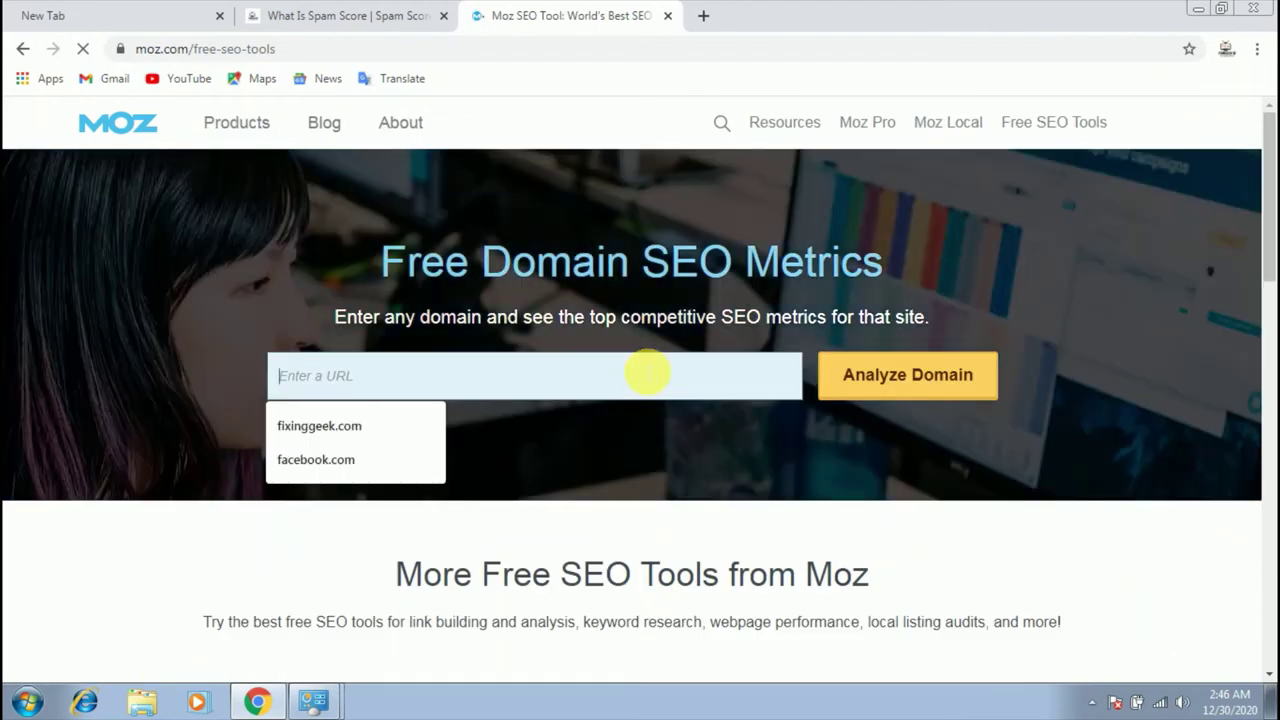
{"action": "left_click", "coordinate": [353, 460]}
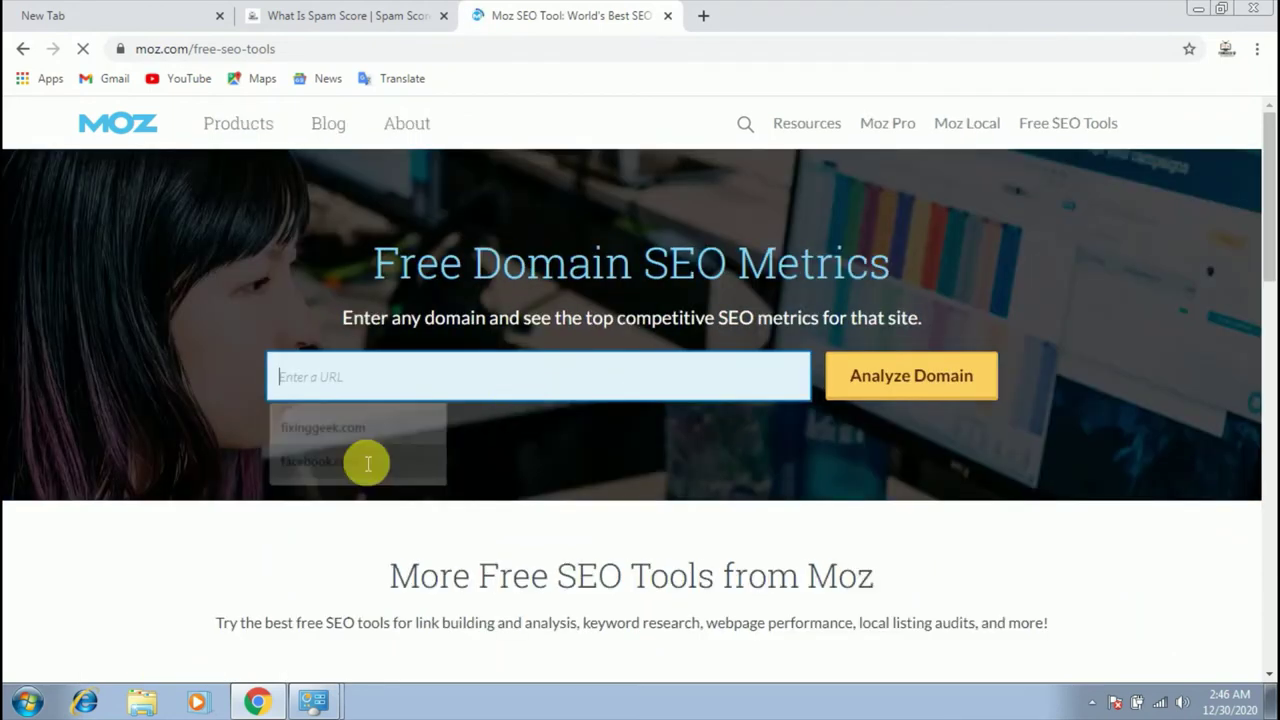
{"action": "left_click", "coordinate": [930, 395]}
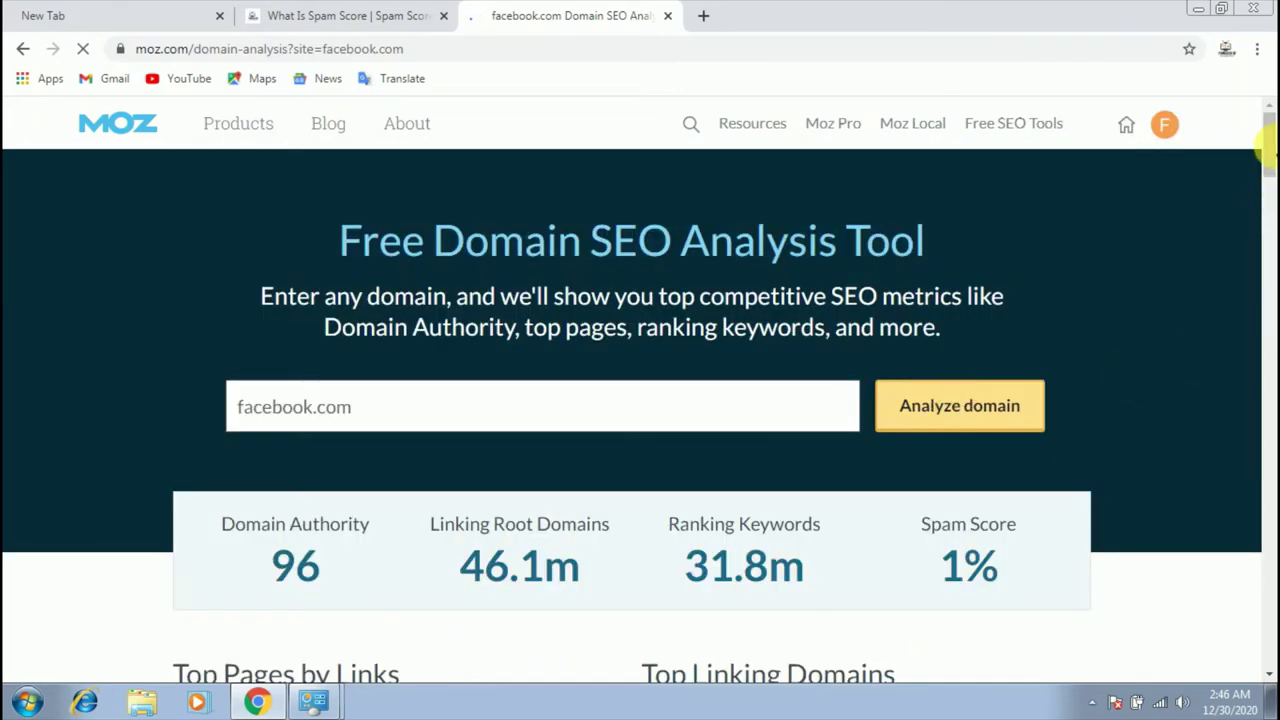
{"action": "scroll", "coordinate": [1268, 150], "scroll_direction": "down", "scroll_amount": 4}
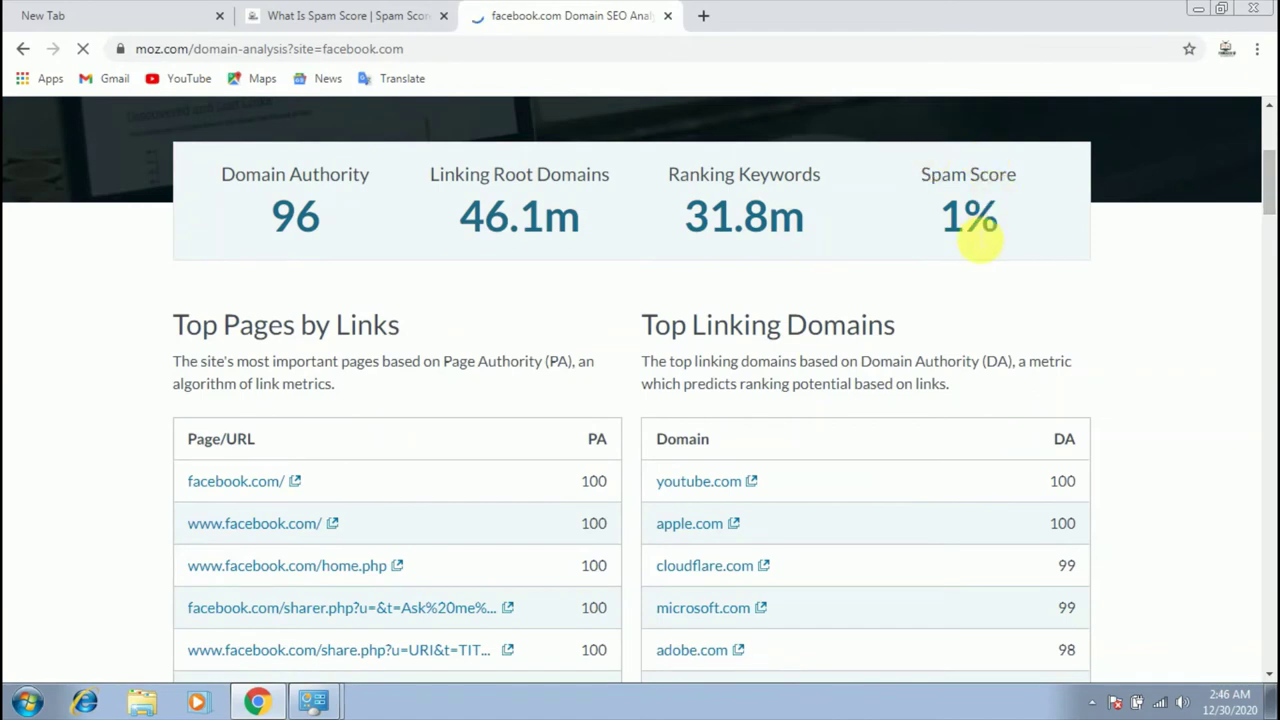
From the Fixing Geek article, open the Website SEO Checker and Linkgraph spam checkers in new tabs
{"action": "left_click", "coordinate": [338, 18]}
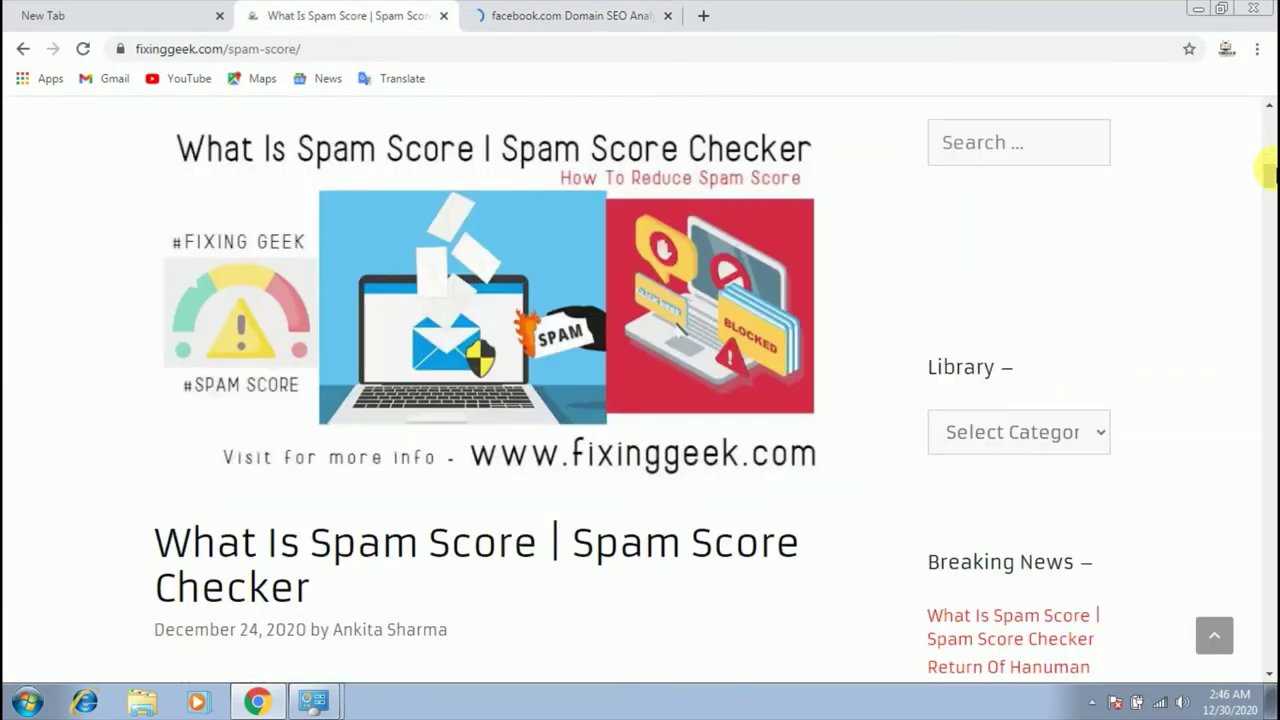
{"action": "left_click_drag", "start_coordinate": [1268, 178], "coordinate": [1268, 290]}
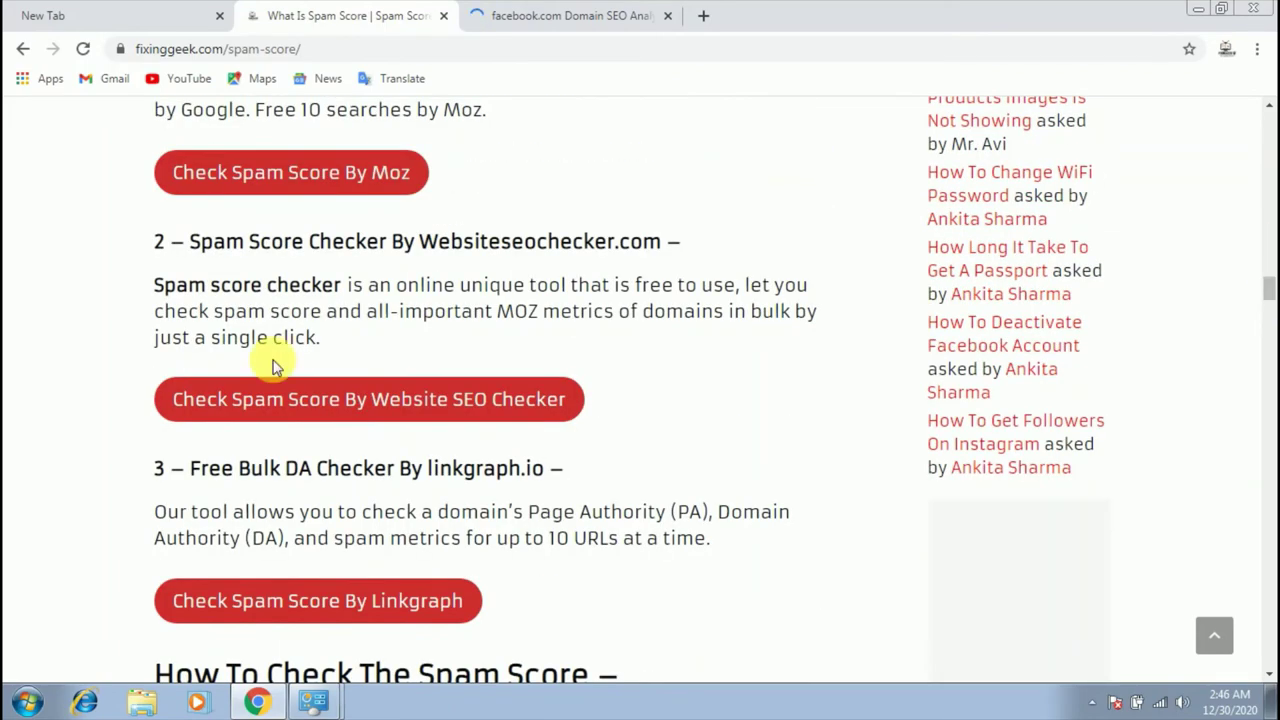
{"action": "left_click", "coordinate": [358, 404]}
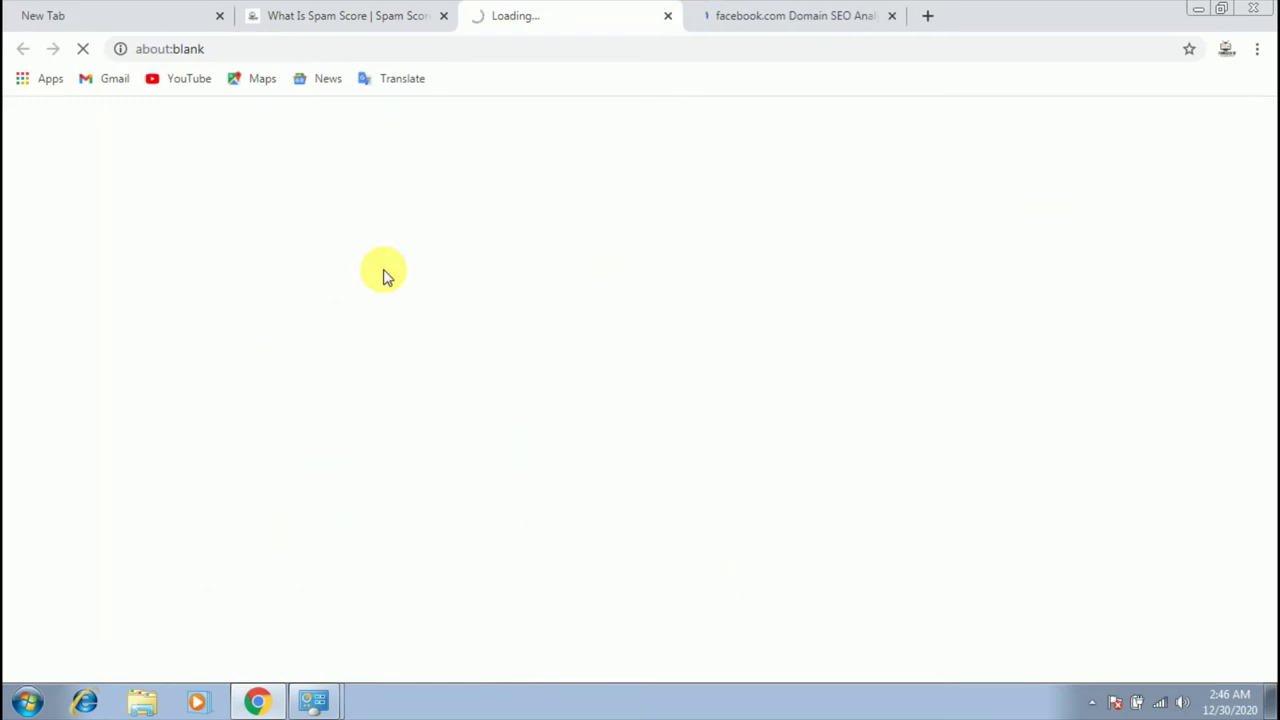
{"action": "left_click", "coordinate": [349, 15]}
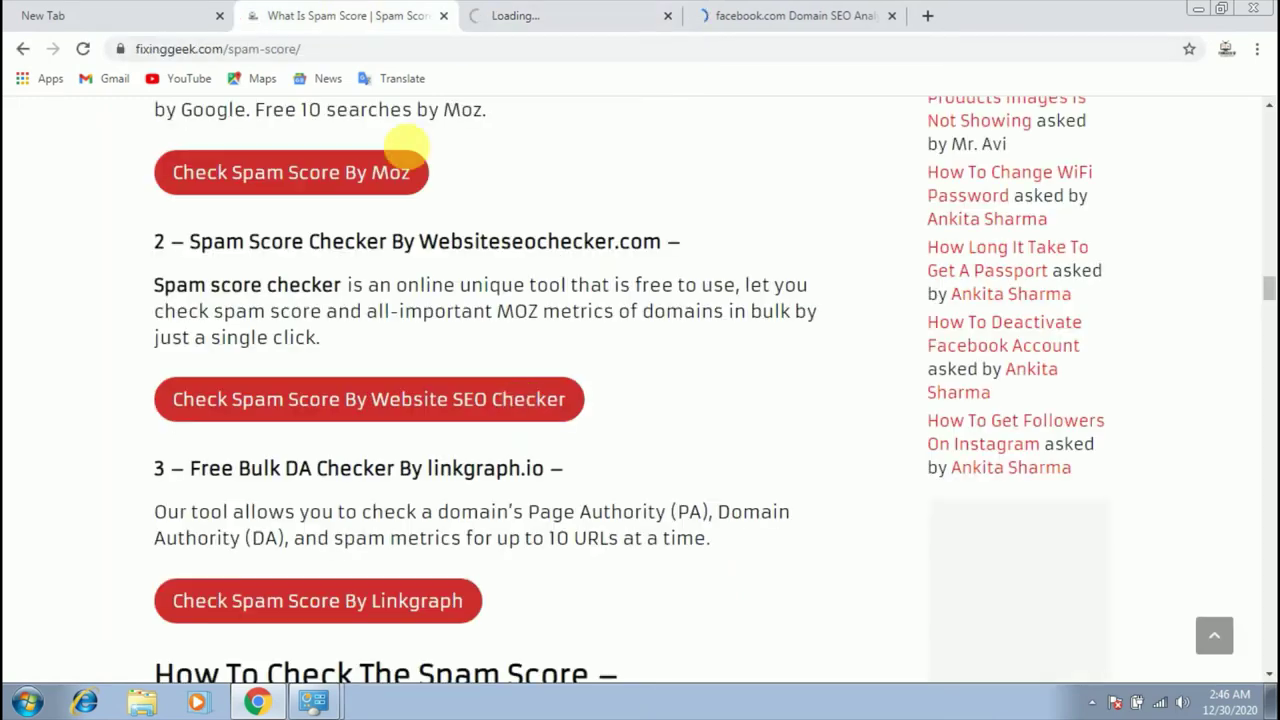
{"action": "left_click", "coordinate": [372, 604]}
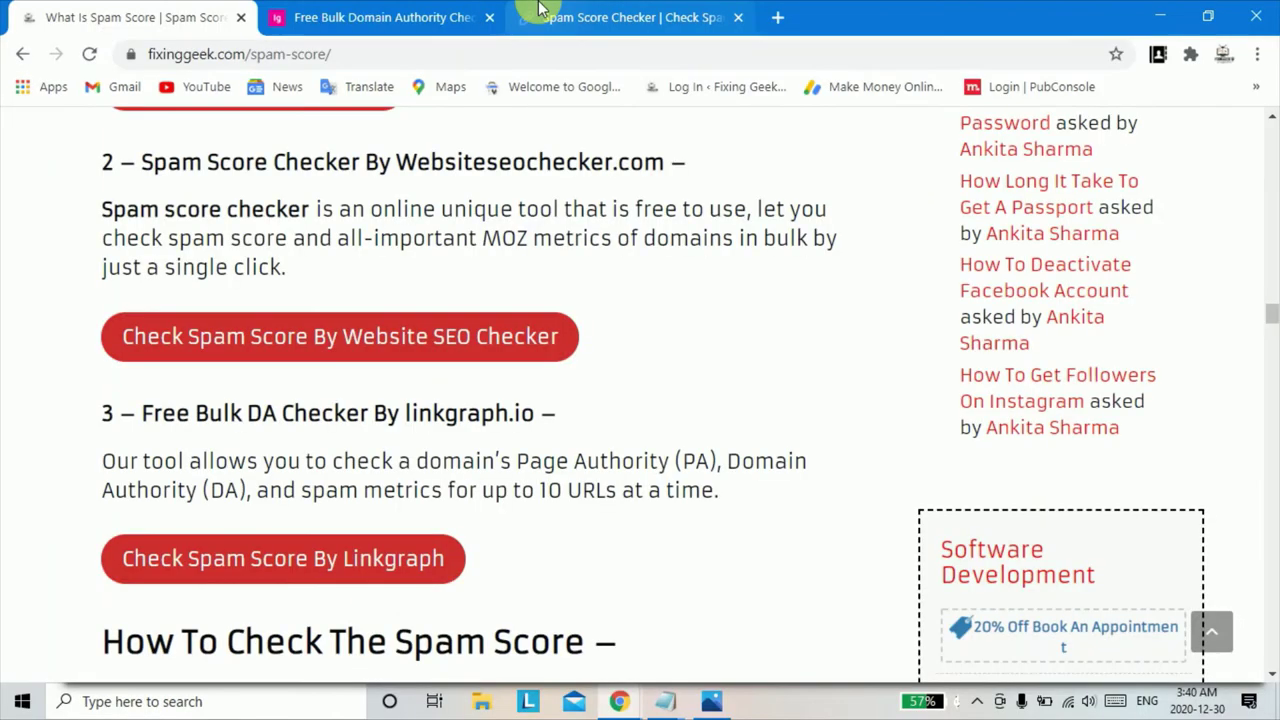
Check facebook.com and twitter.com in Website SEO Checker, getting spam scores of 1% and 17%
{"action": "left_click", "coordinate": [530, 15]}
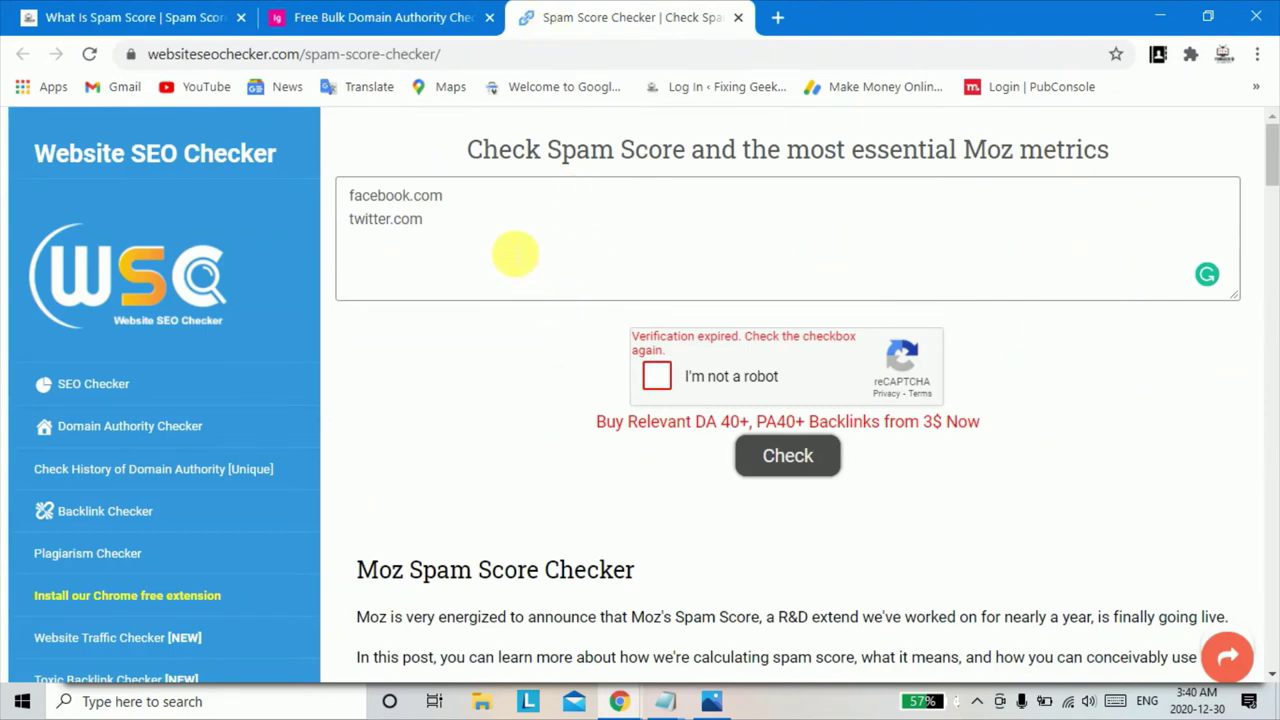
{"action": "left_click", "coordinate": [515, 255]}
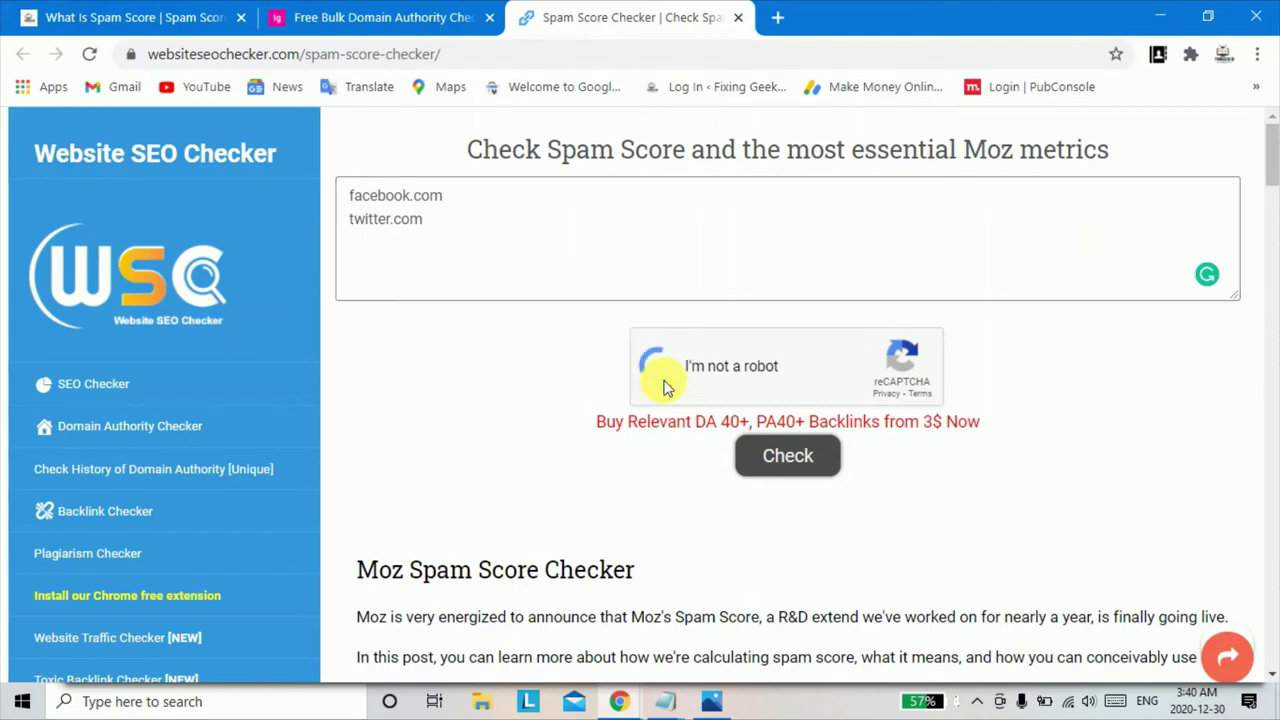
{"action": "left_click", "coordinate": [806, 457]}
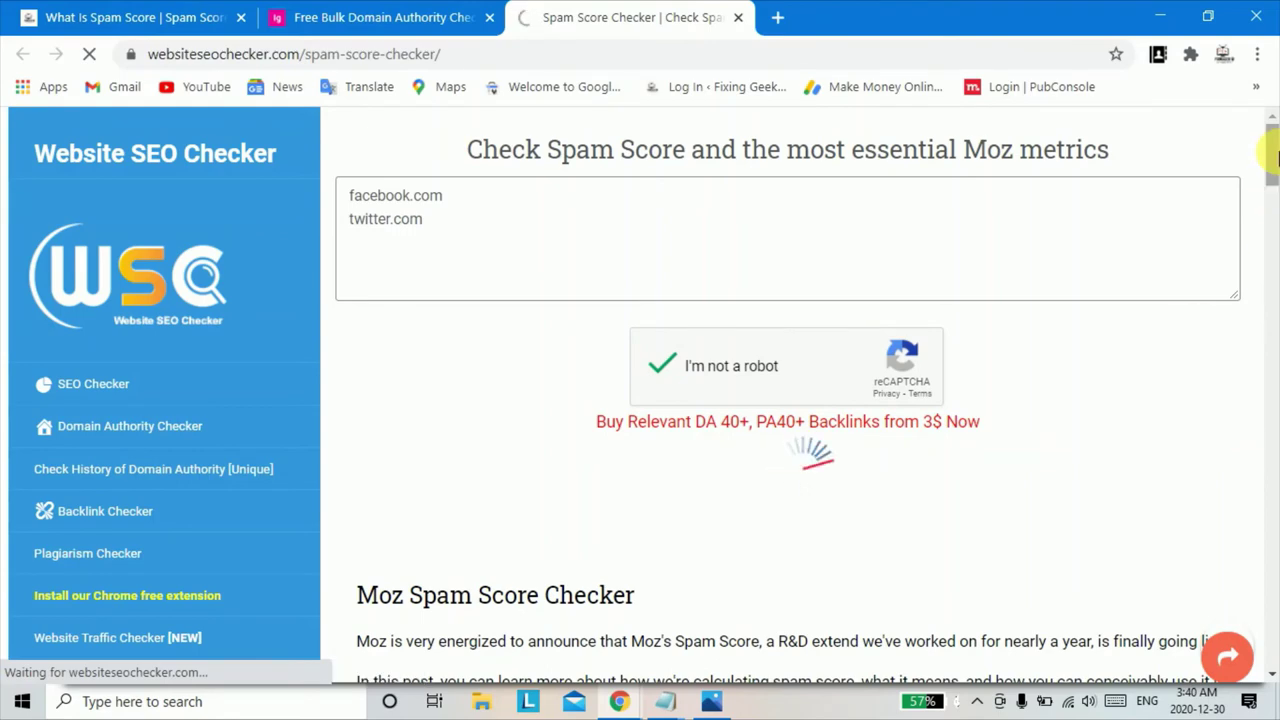
{"action": "scroll", "coordinate": [1274, 150], "scroll_direction": "down", "scroll_amount": 6}
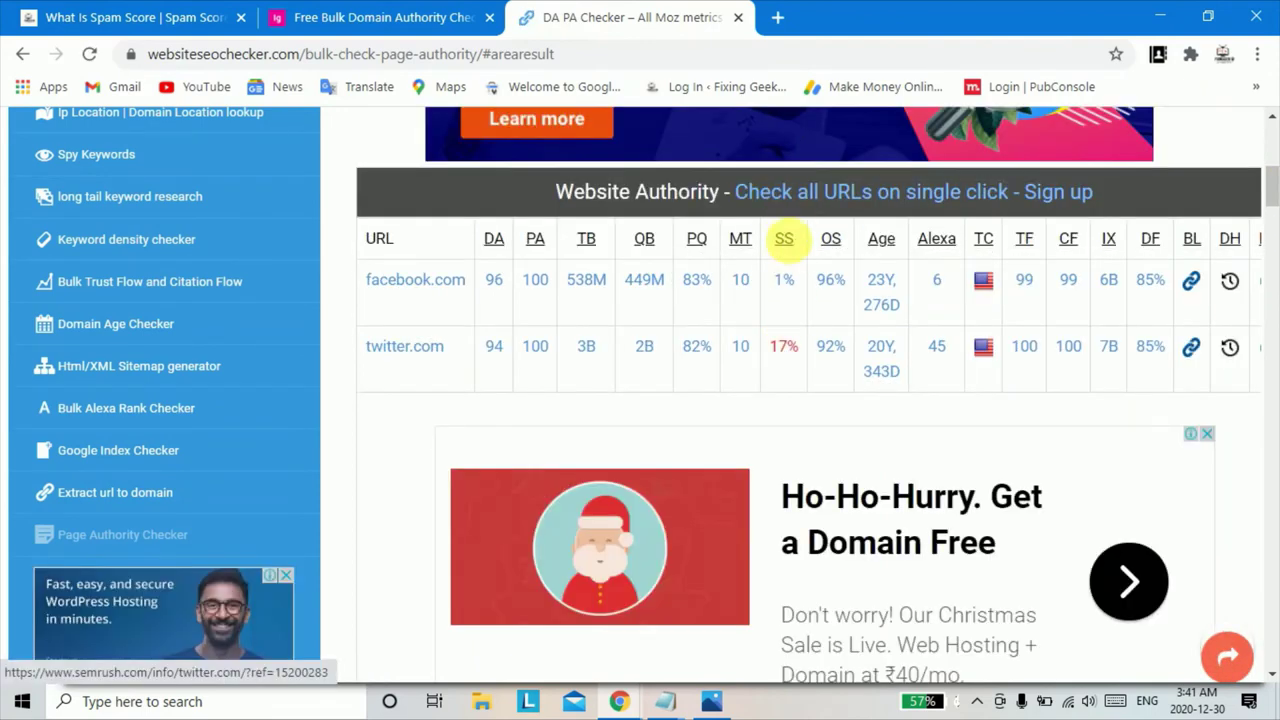
{"action": "mouse_move", "coordinate": [785, 240]}
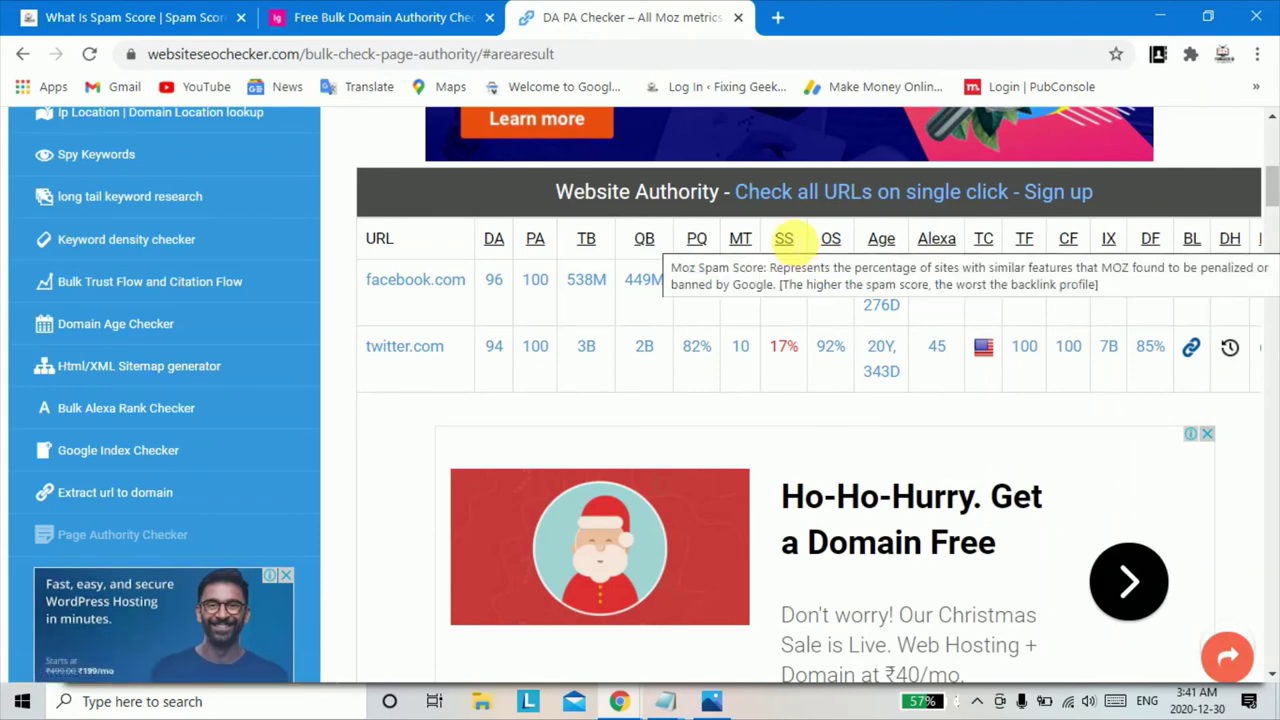
{"action": "left_click", "coordinate": [343, 12]}
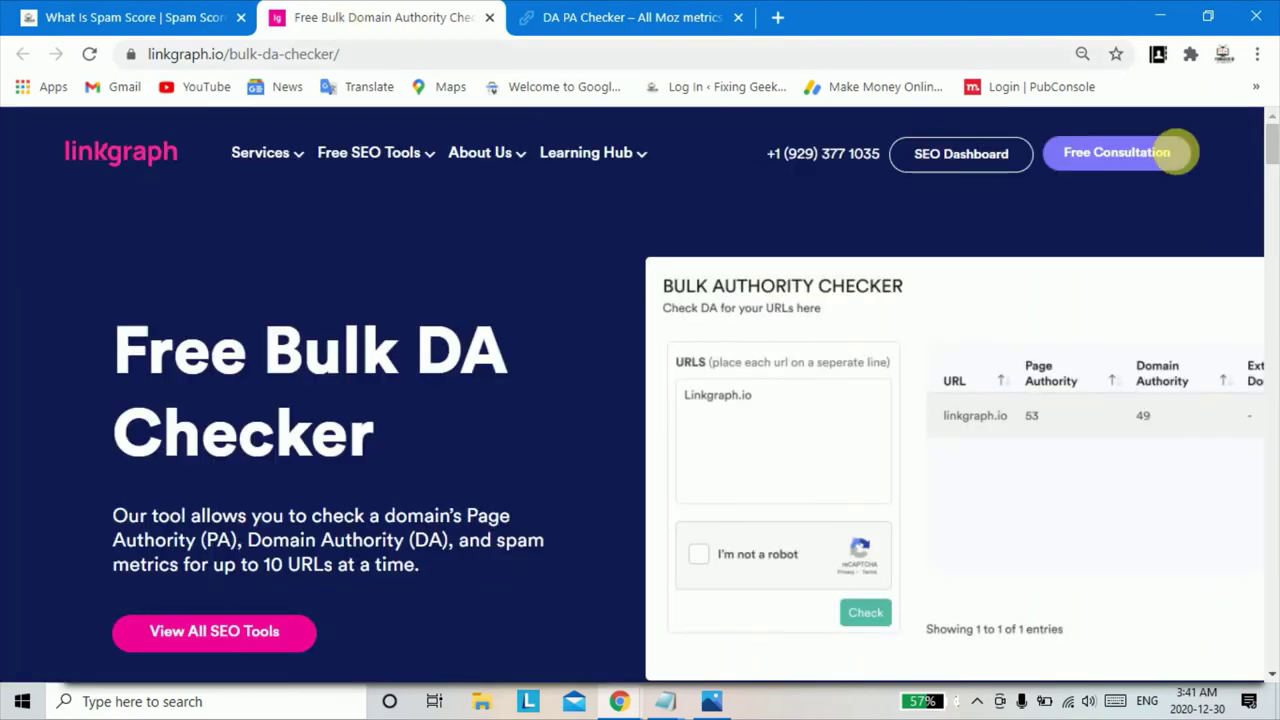
Bulk-check pasted facebook.com and twitter.com in Linkgraph, getting subdomain spam score 0 for both
{"action": "left_click_drag", "start_coordinate": [1273, 135], "coordinate": [1273, 200]}
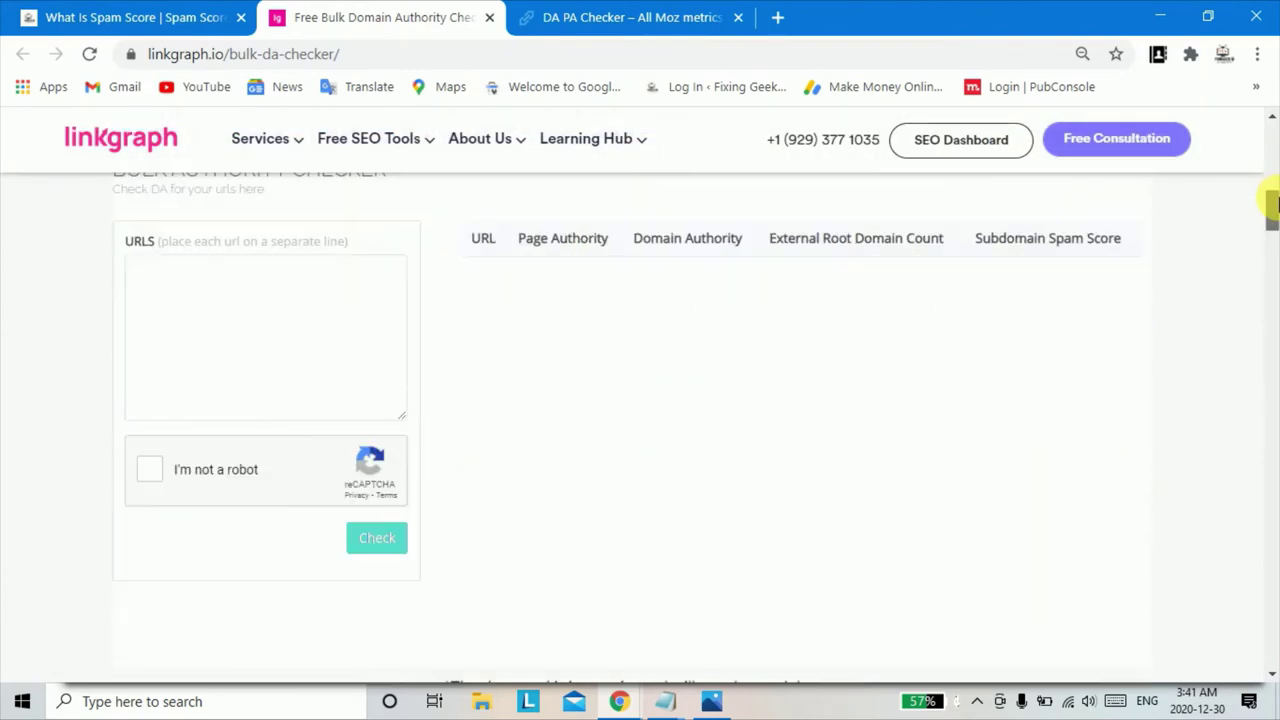
{"action": "left_click", "coordinate": [280, 284]}
{"action": "right_click", "coordinate": [277, 284]}
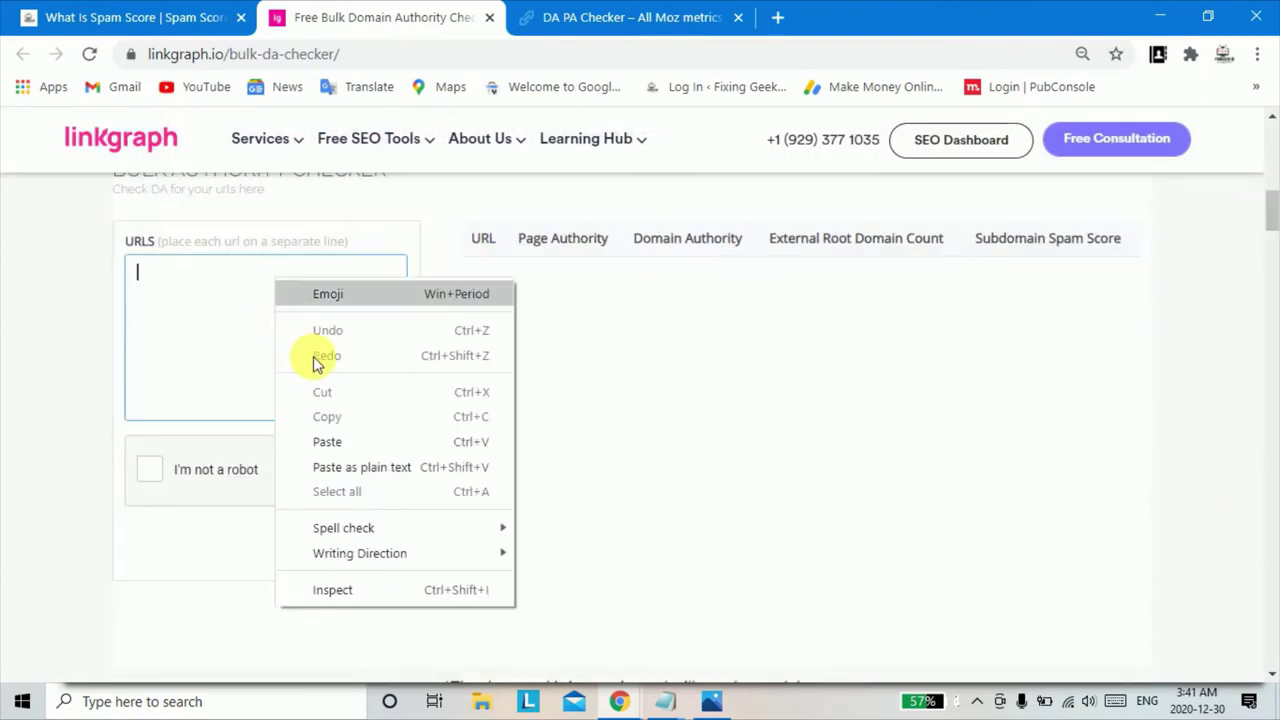
{"action": "left_click", "coordinate": [335, 441]}
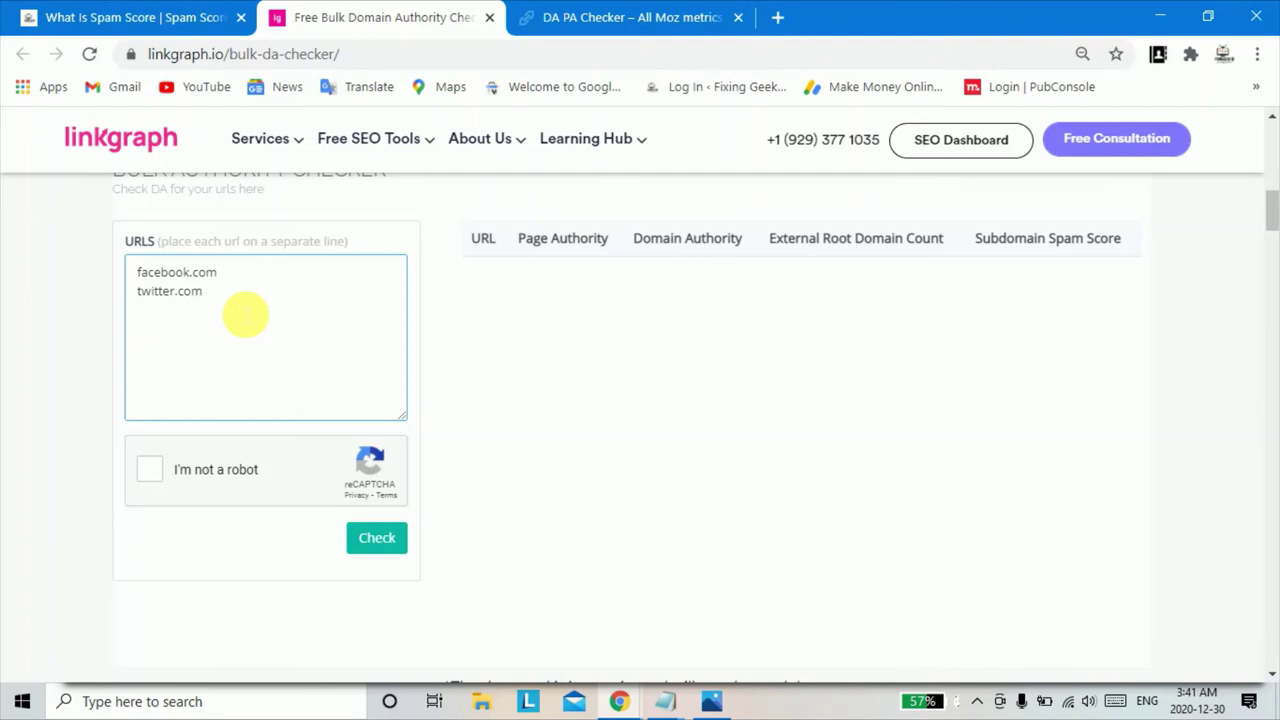
{"action": "left_click", "coordinate": [152, 470]}
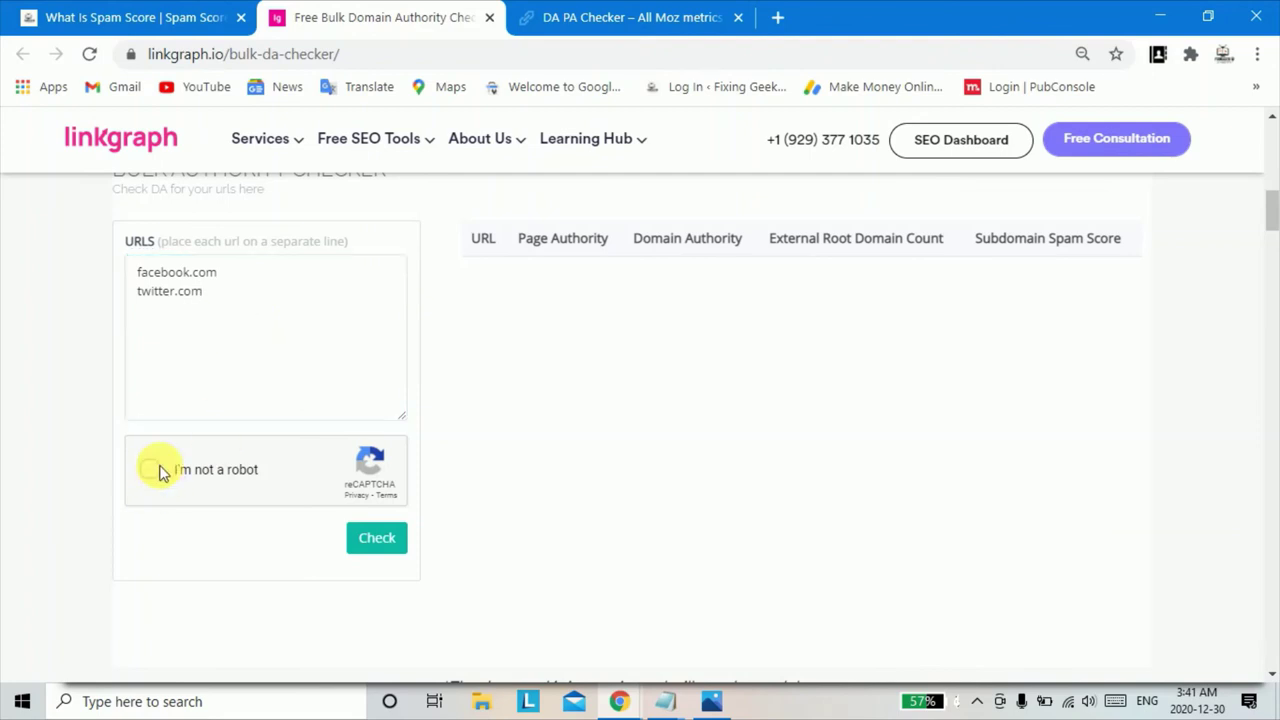
{"action": "left_click", "coordinate": [378, 540]}
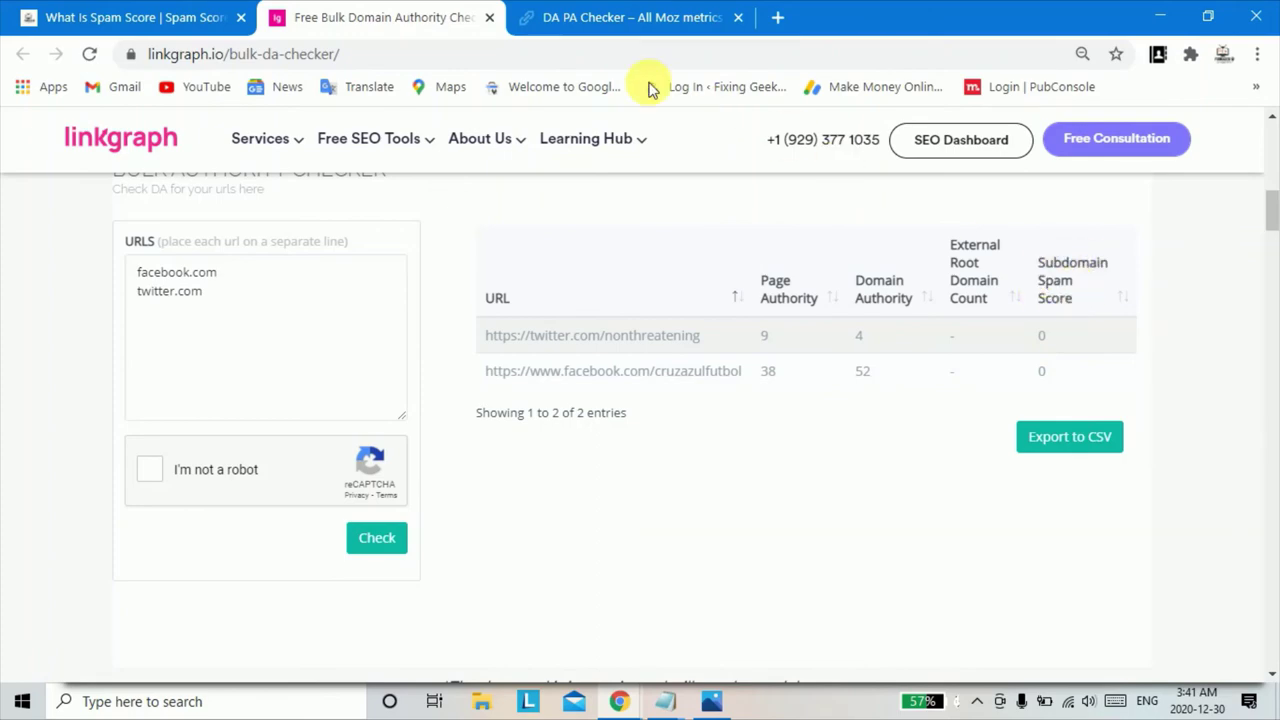
{"action": "left_click", "coordinate": [545, 15]}
{"action": "left_click", "coordinate": [45, 12]}
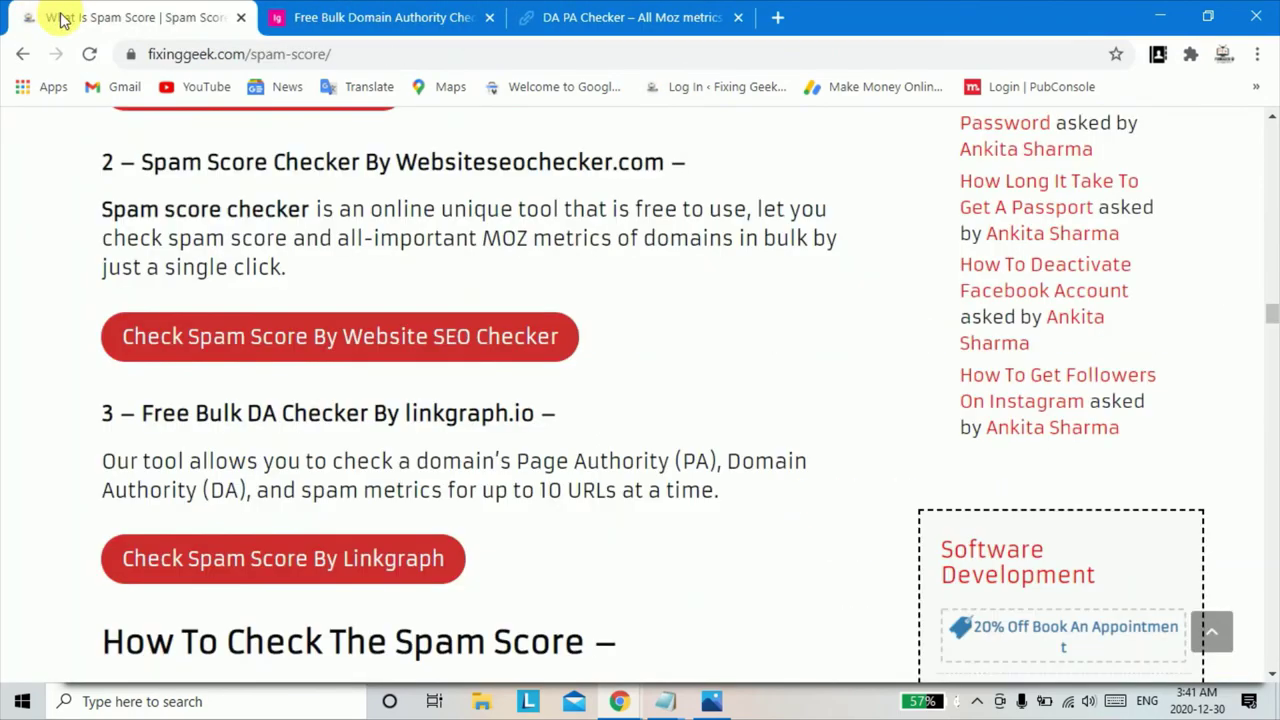